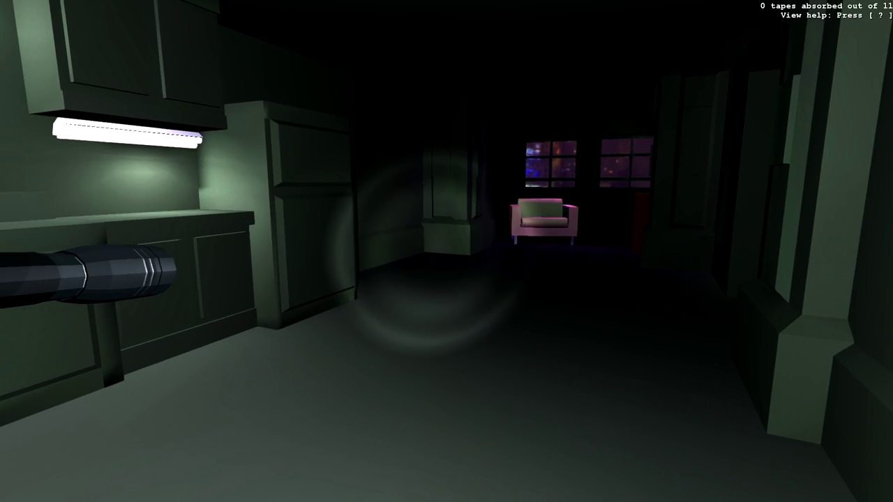
Walk through the dim room, grabbing a tape, then past the red stand into the kitchen corridor.
key(w)
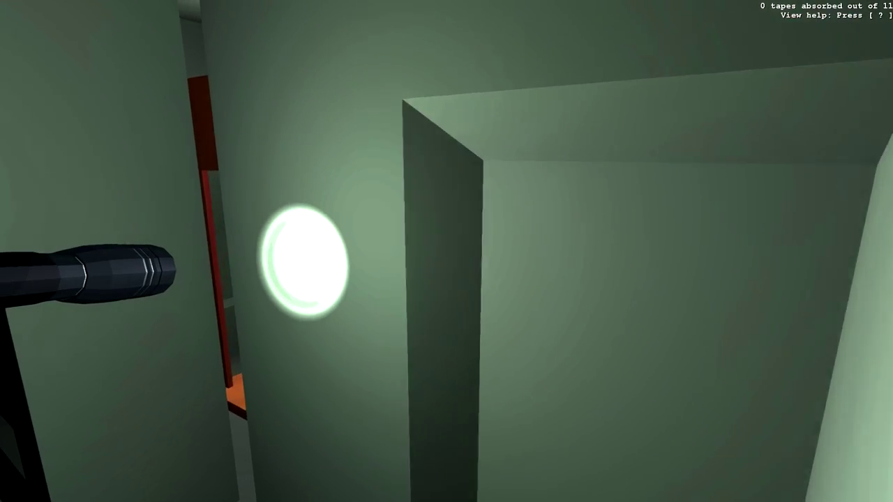
key(w)
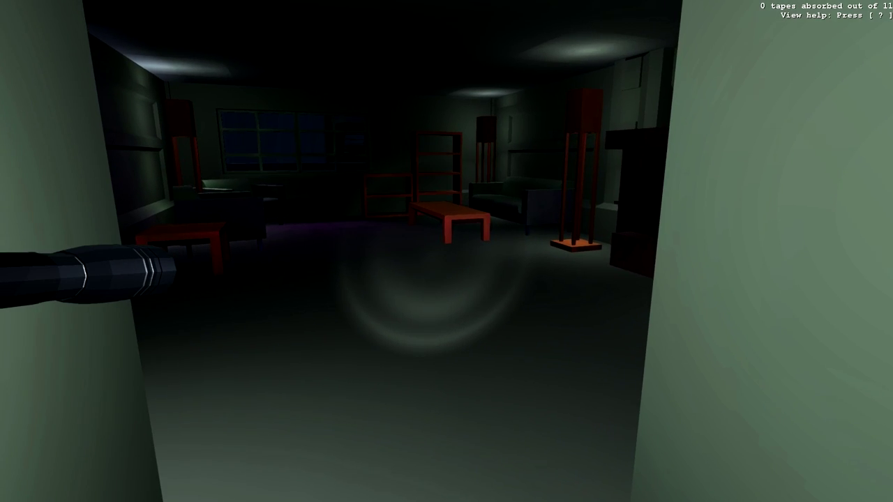
key(w)
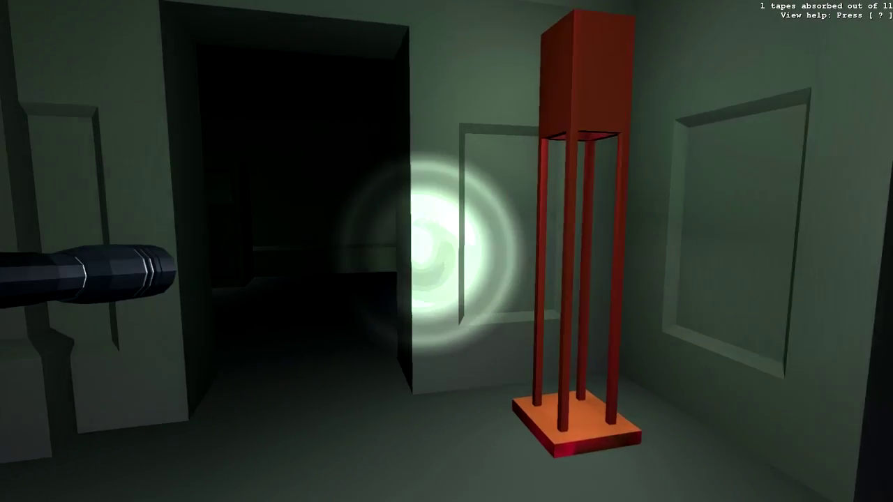
key(w)
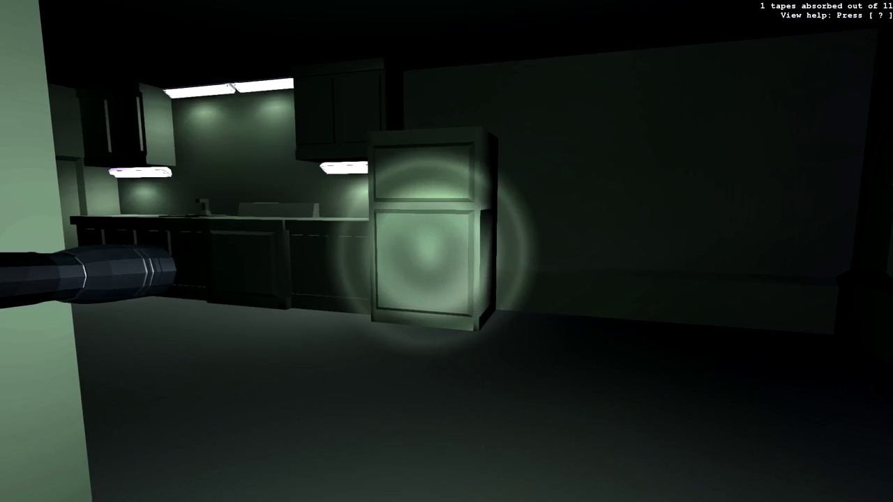
key(w)
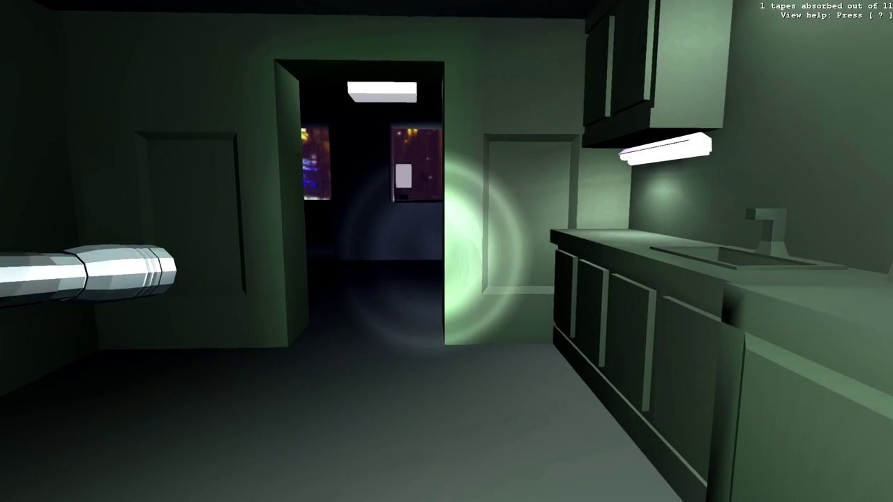
key(w)
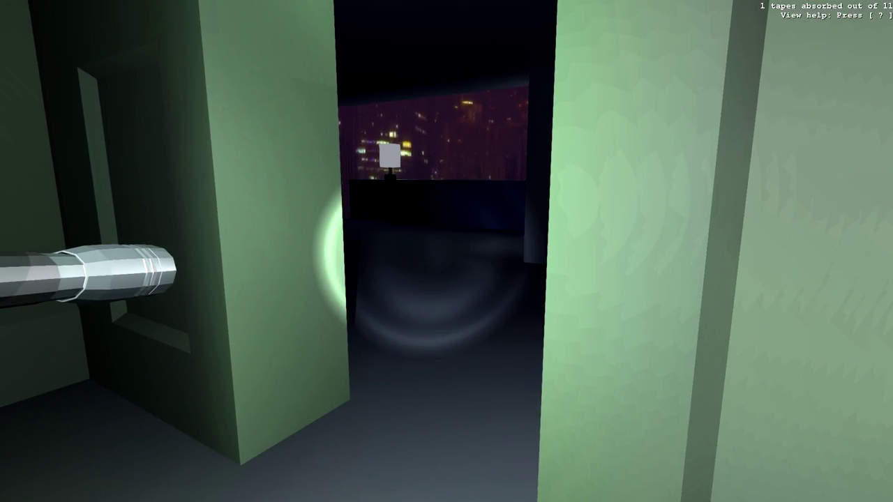
key(w)
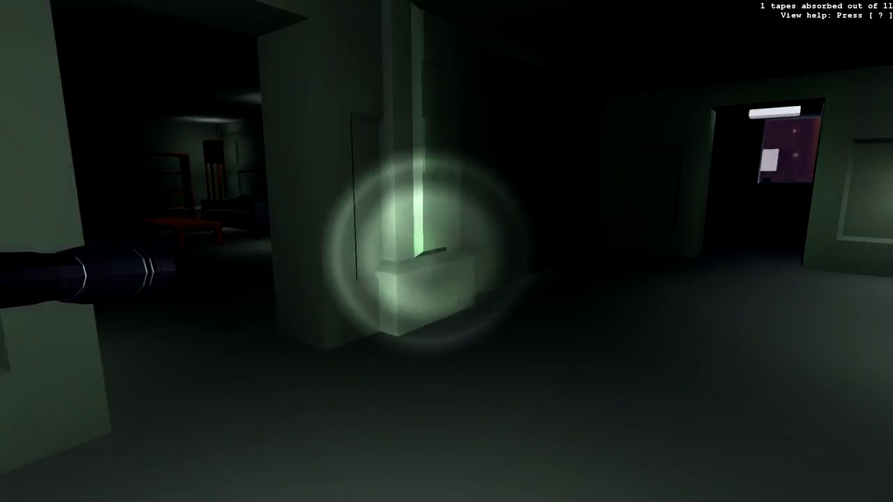
Circle the sofa and red stands, then walk past the fireplace to the dark doorway.
key(w)
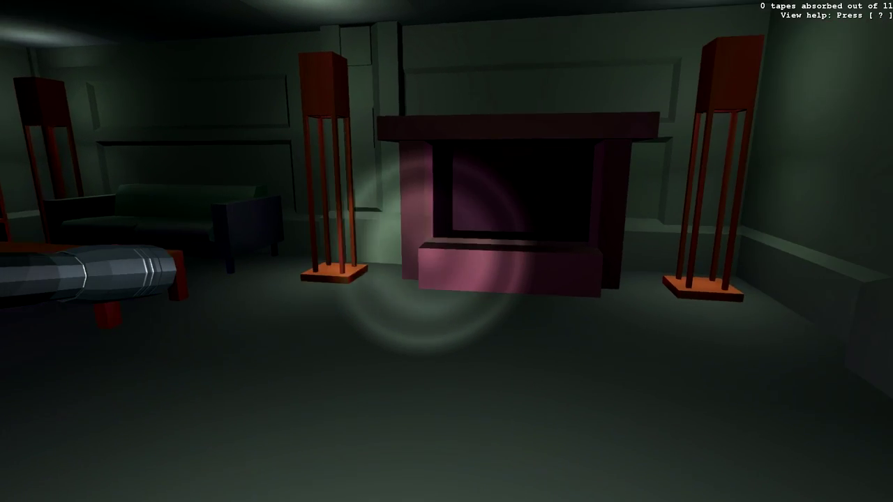
key(w)
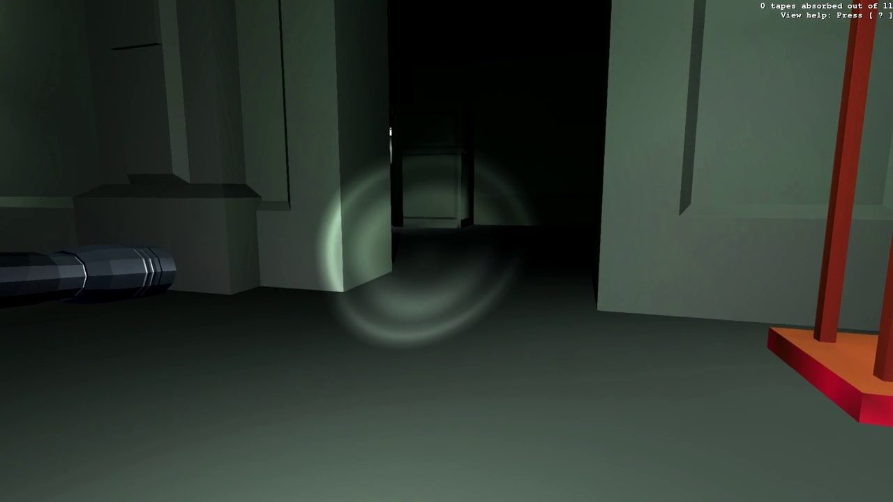
key(w)
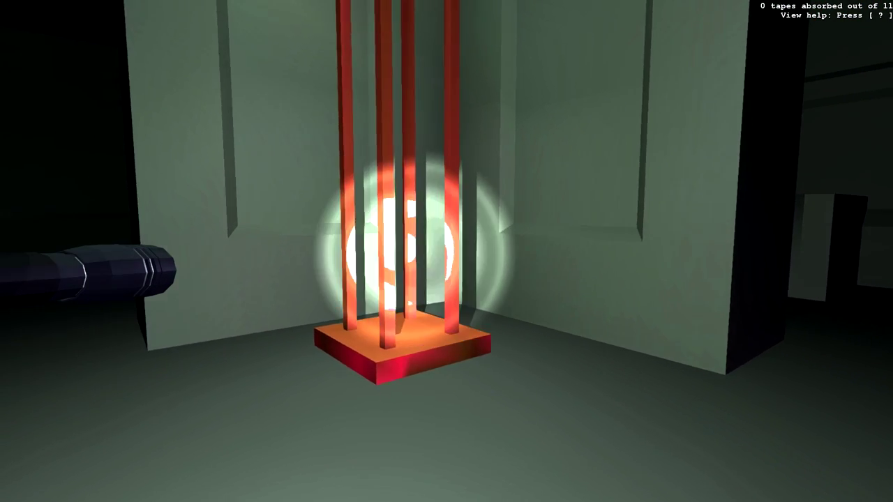
key(w)
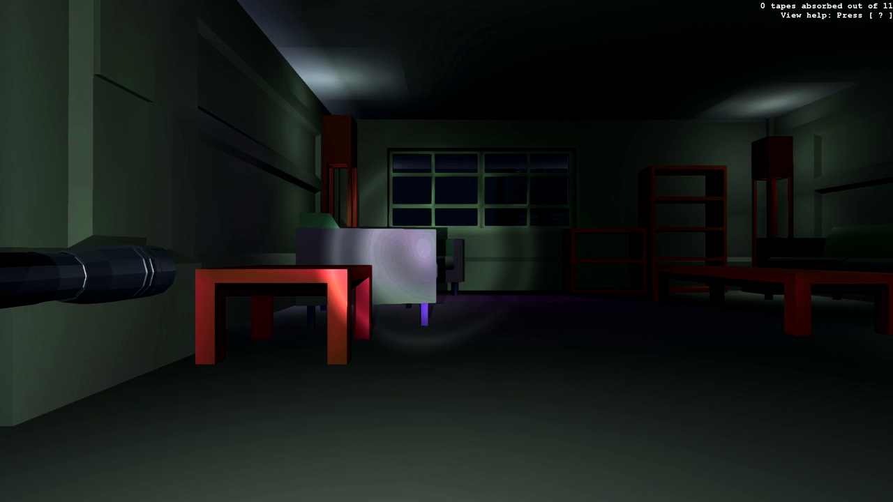
key(w)
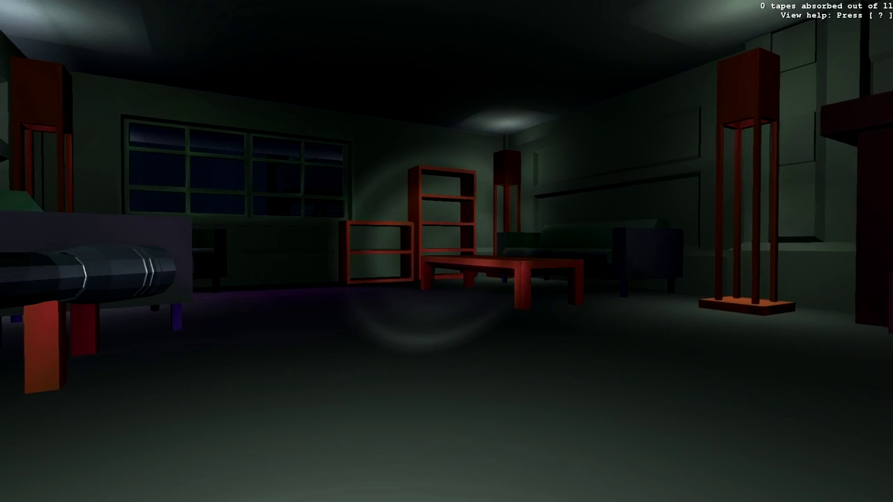
key(w)
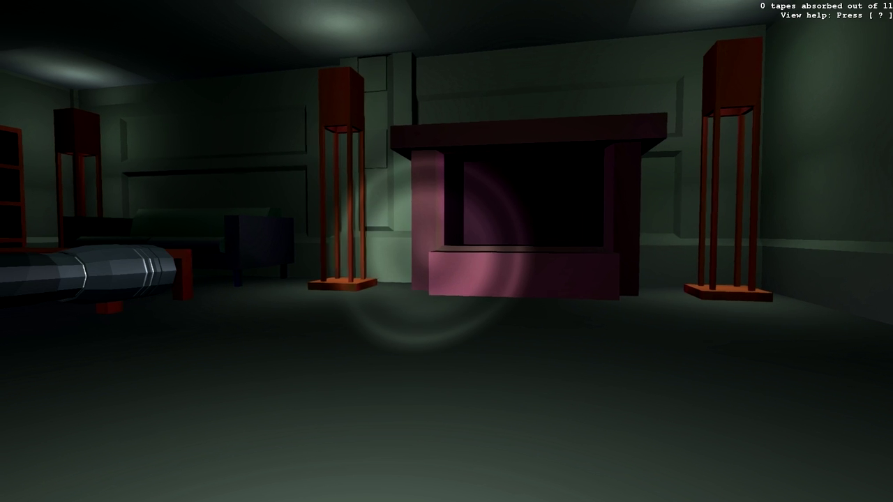
Collect a tape, then cross the city-view room around the green cabinet.
key(e)
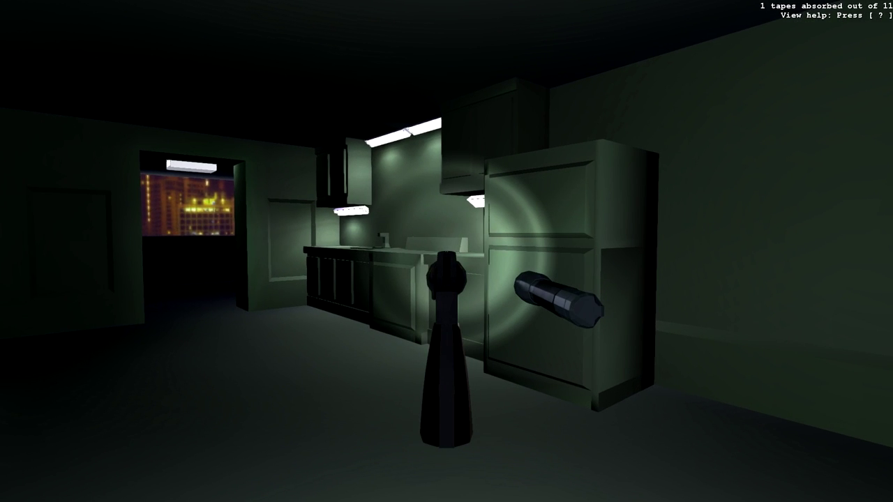
key(w)
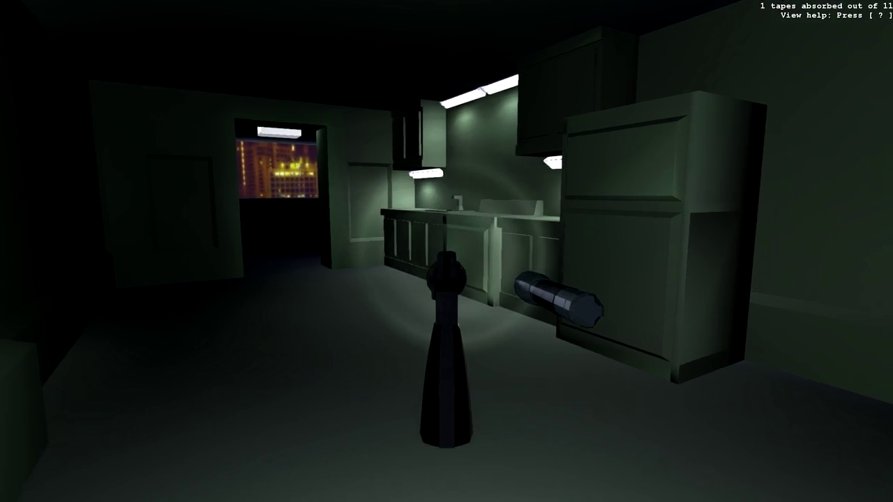
key(w)
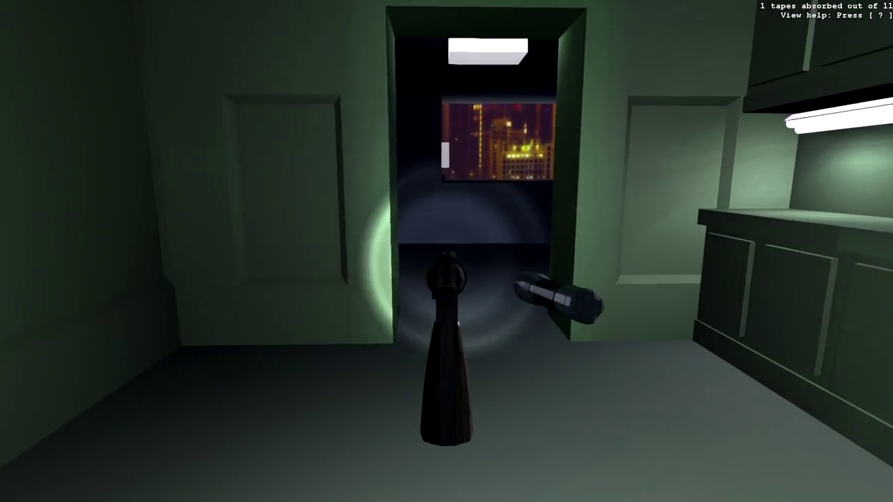
key(w)
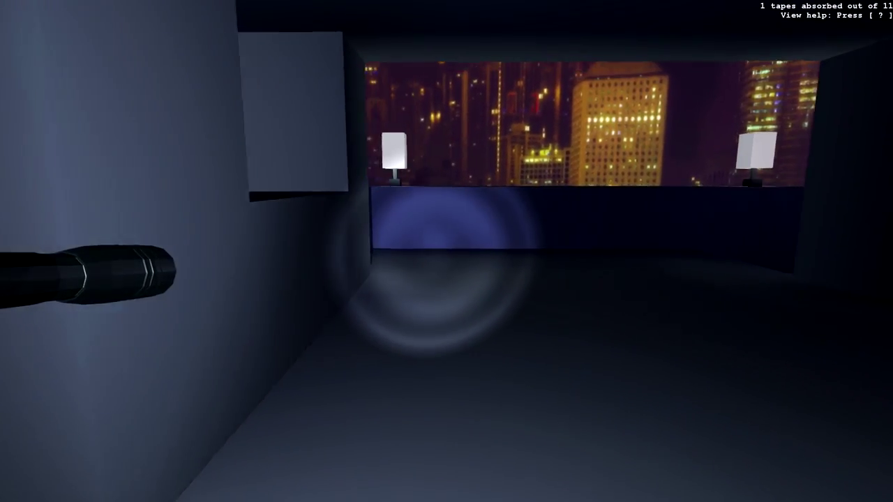
key(w)
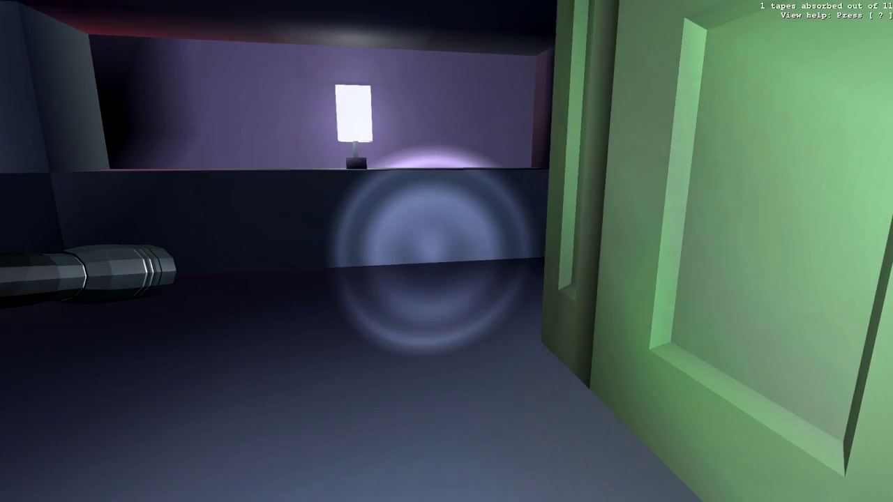
key(w)
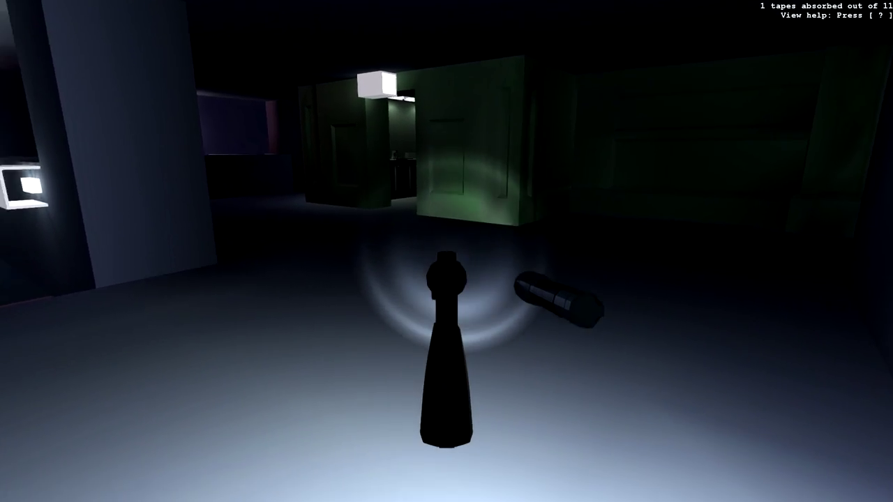
Toggle the flashlight off and back on while walking through the lit doorway.
key(f)
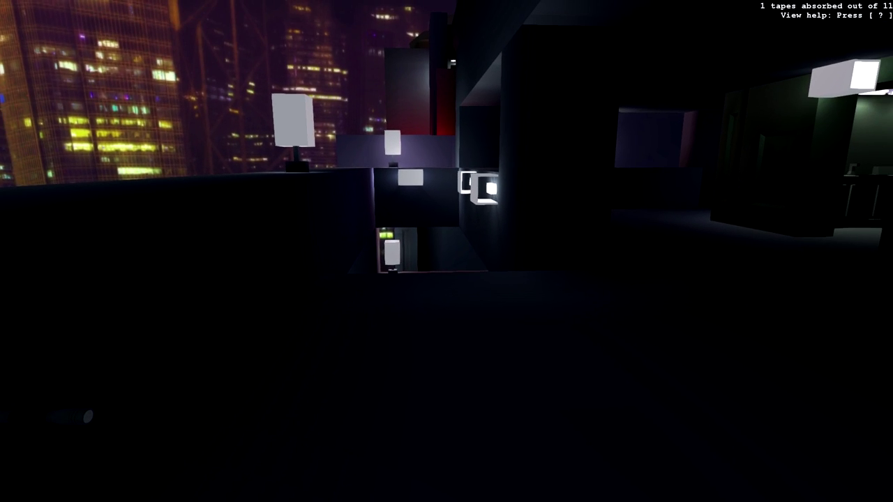
key(w)
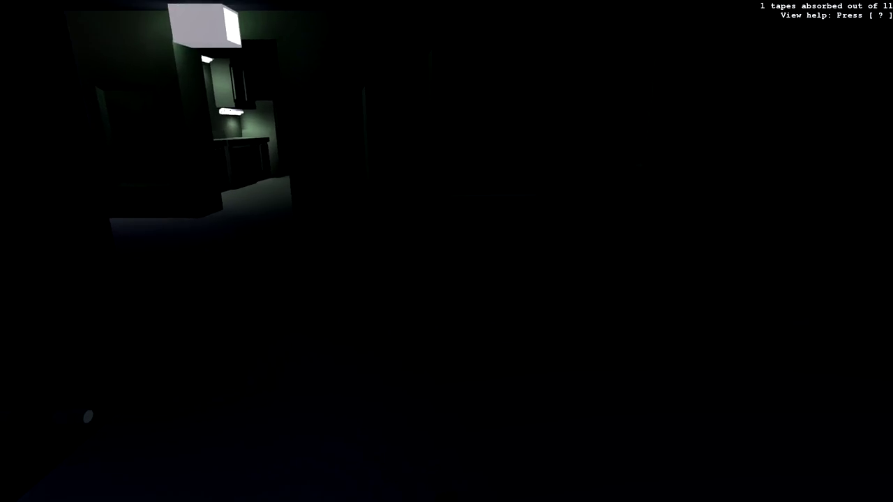
key(f)
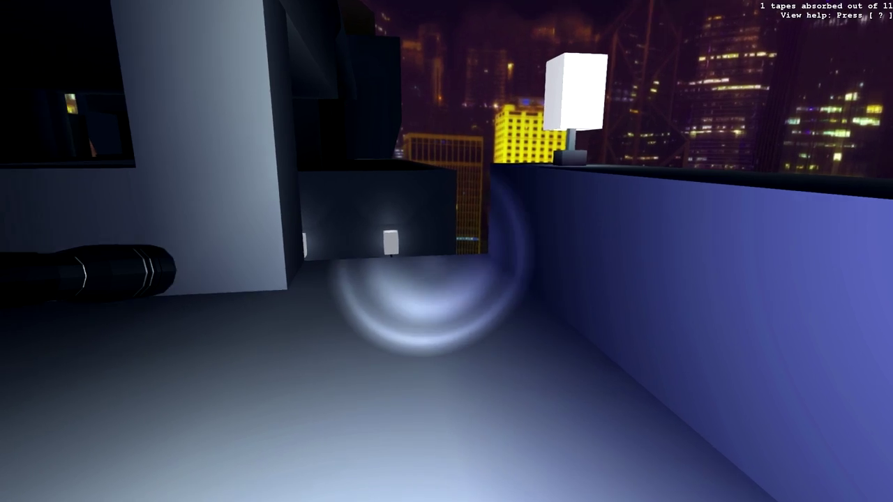
key(w)
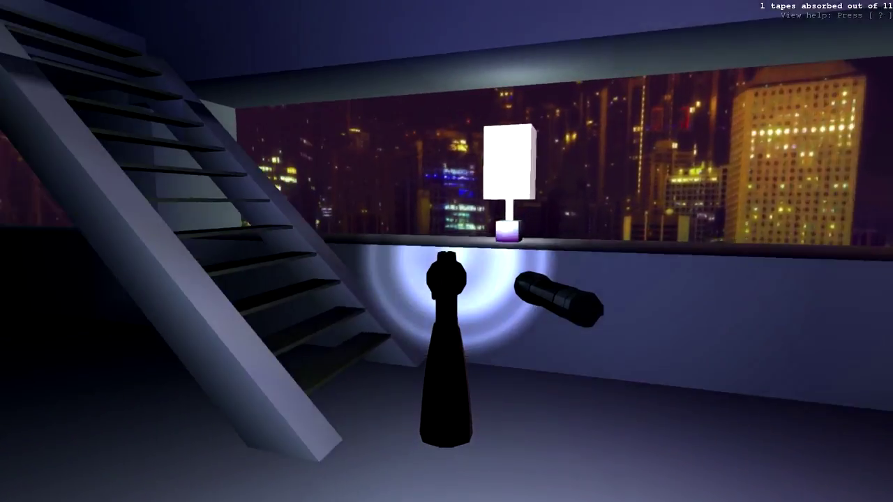
Climb the stairs and follow the upper corridor past the green wall.
key(w)
key(w)
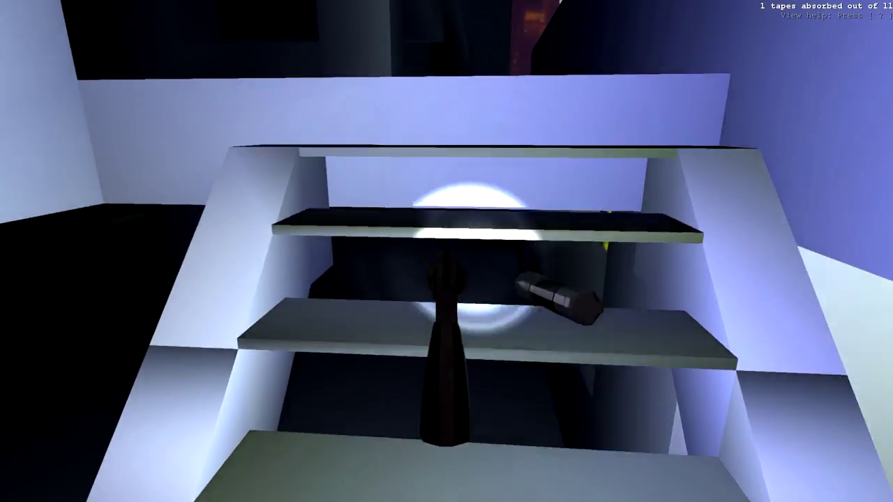
key(w)
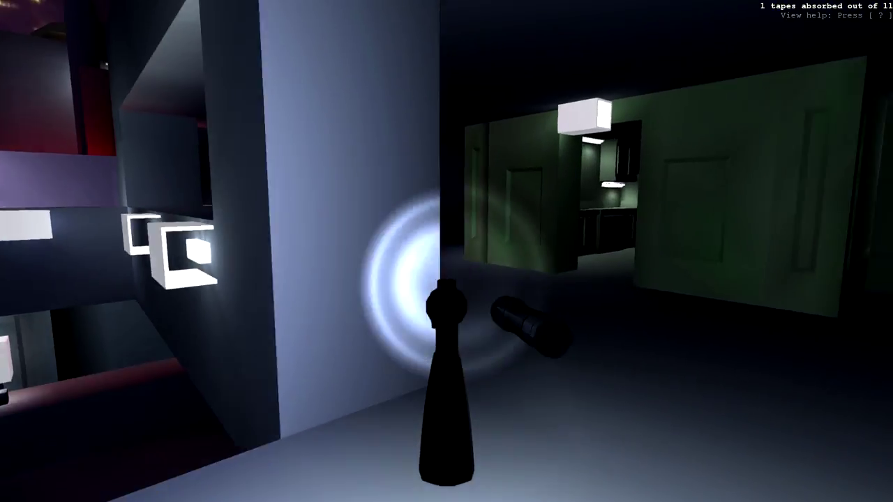
key(w)
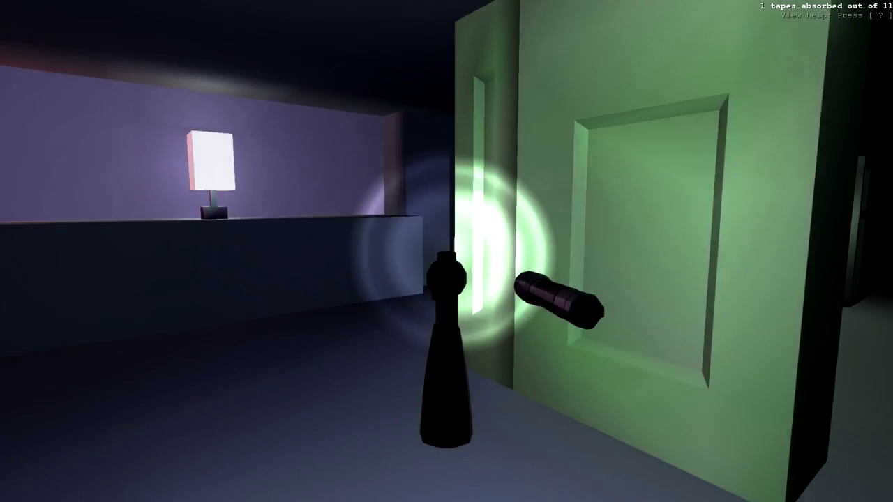
key(w)
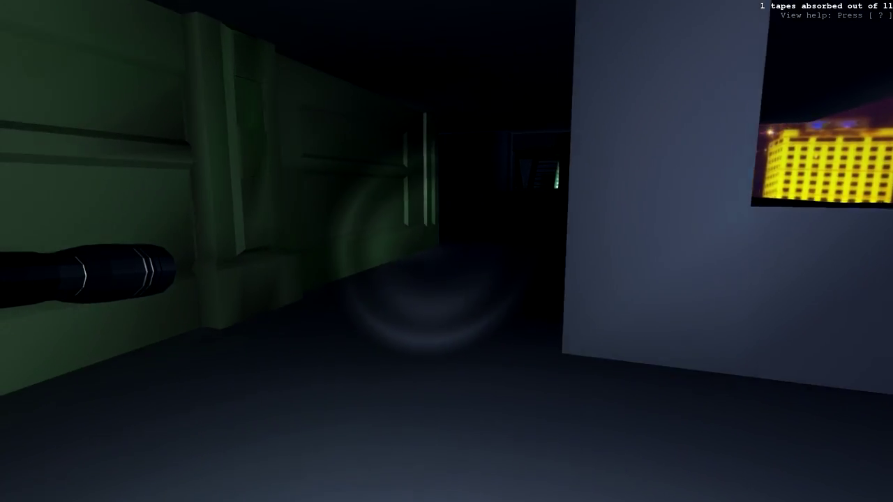
key(w)
key(w)
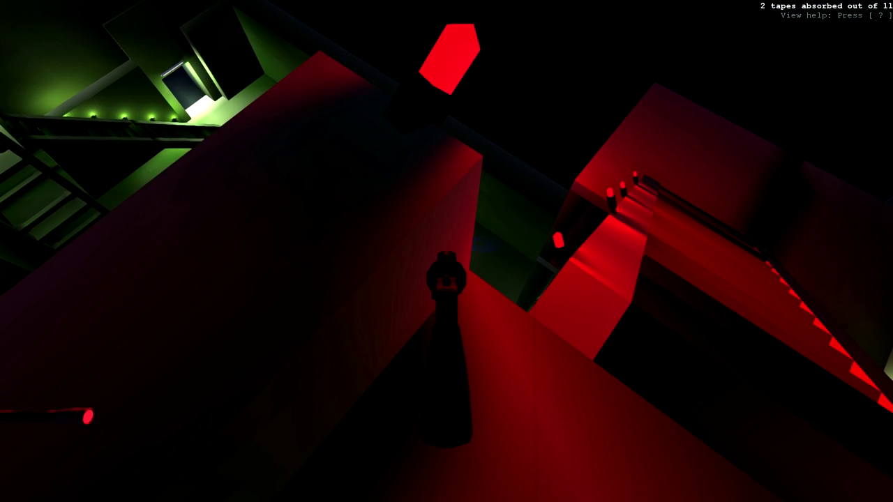
Advance along the green corridor under the skyline up to the lamp.
key(w)
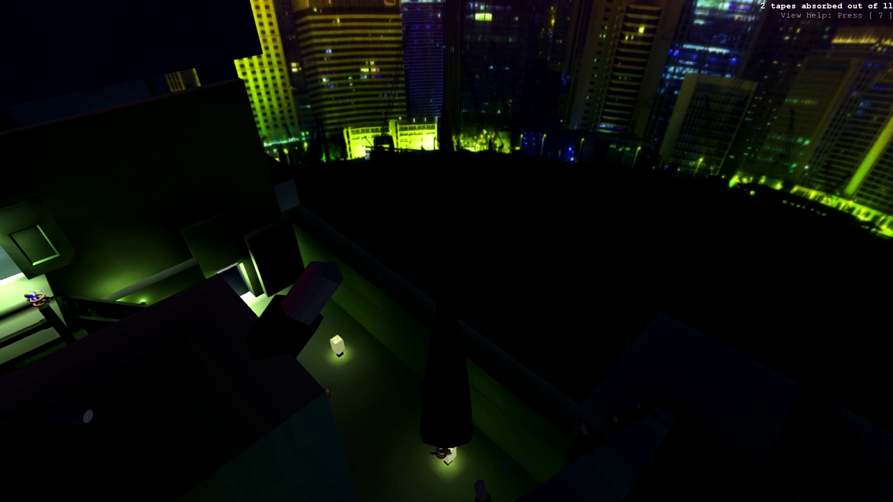
key(w)
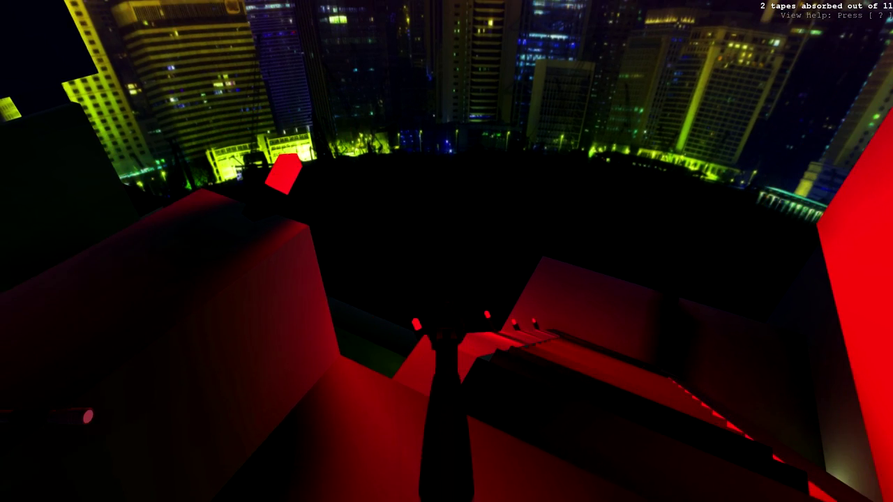
key(w)
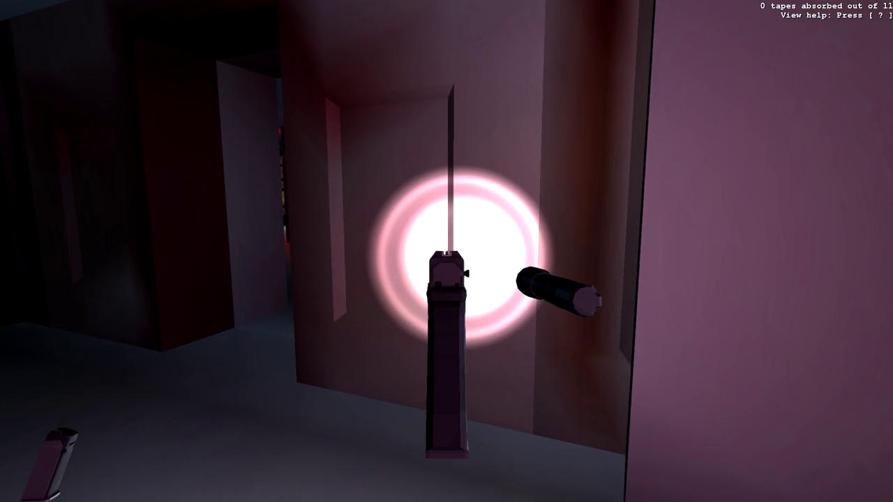
Drop the flashlight on the floor.
key(q)
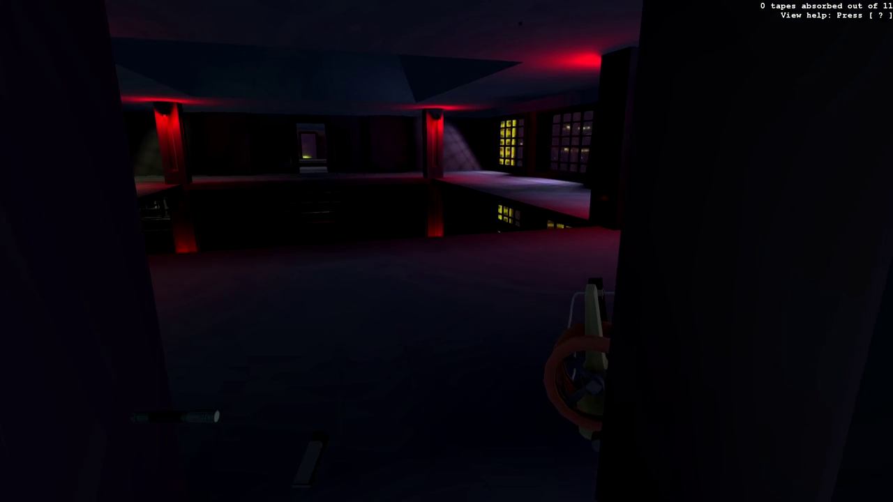
Draw, holster, then raise the pistol again while turning toward the windows.
key(2)
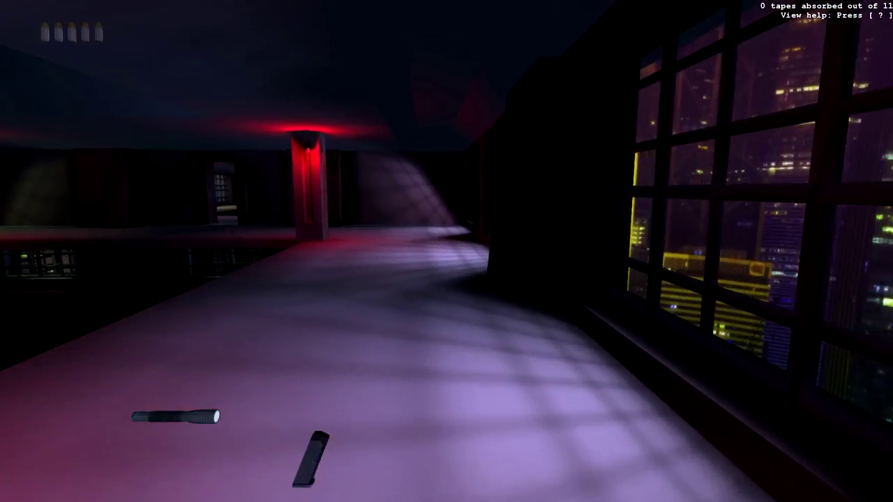
key(1)
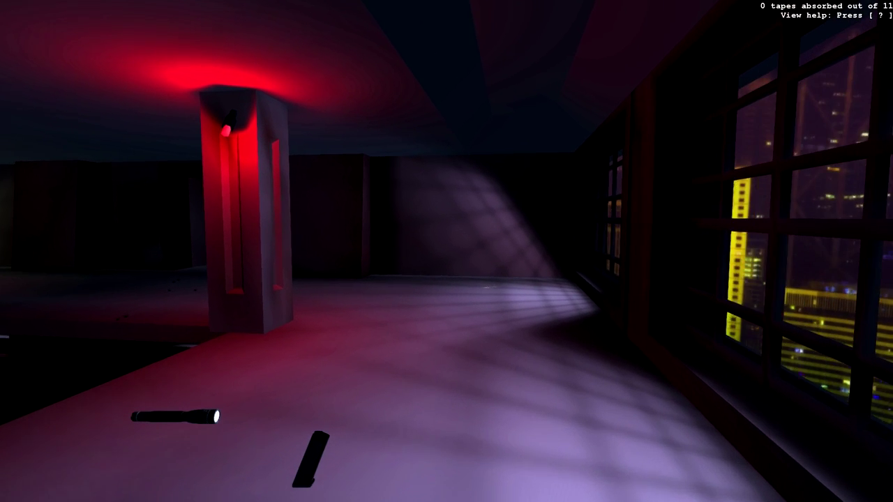
key(2)
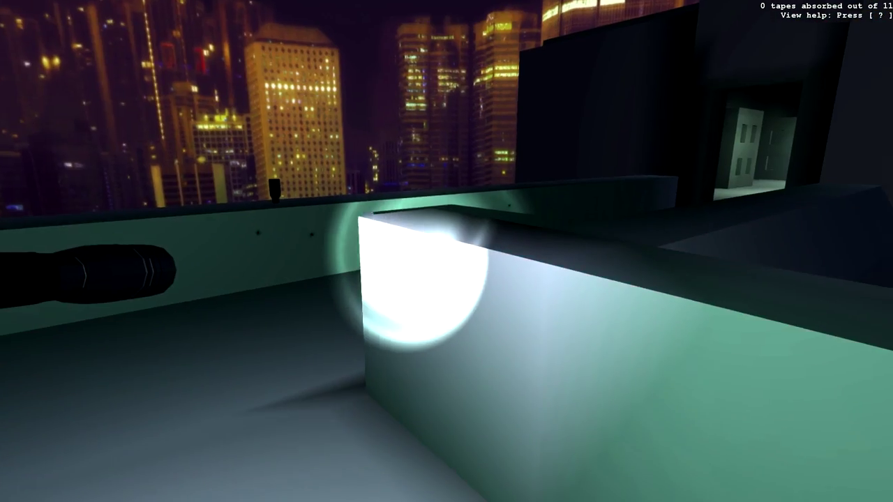
Step onto the rooftop ledge and walk toward the lit doorway.
key(w)
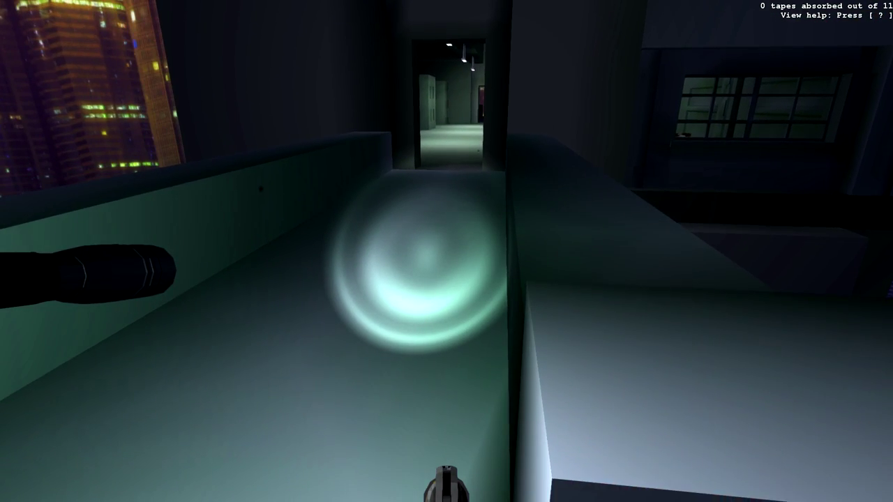
key(w)
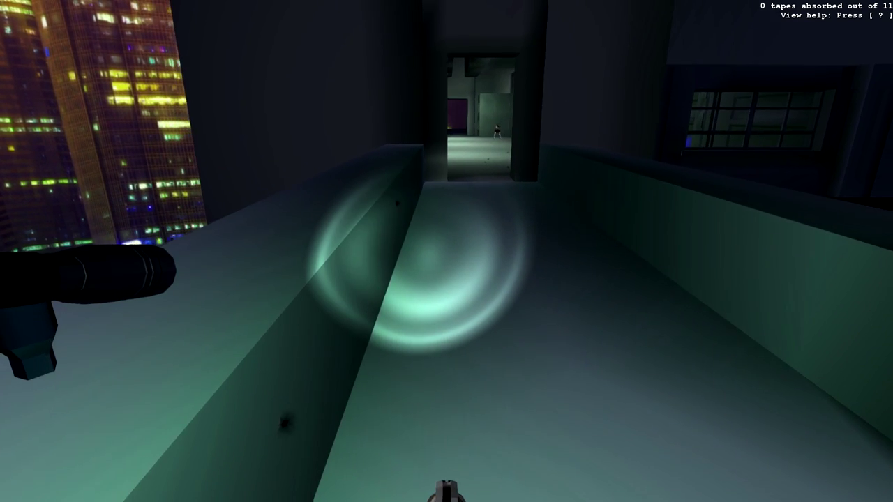